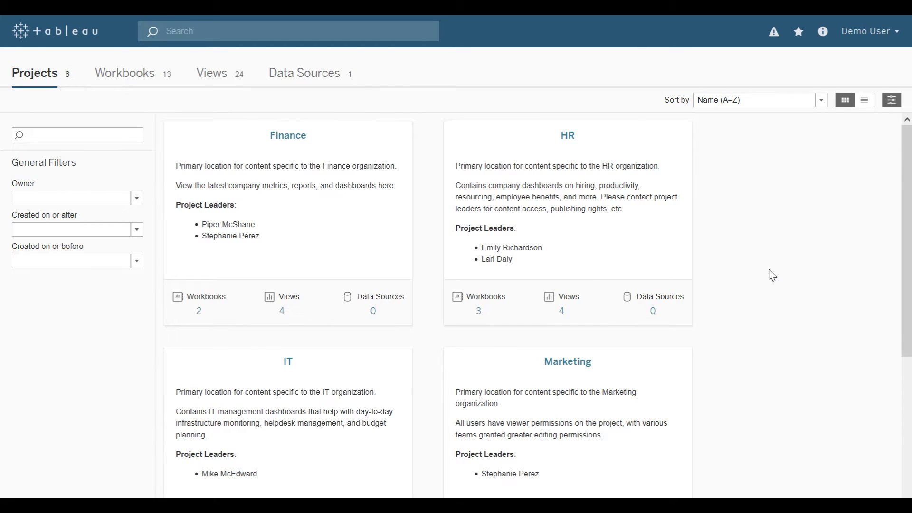
# - Scroll down through the project cards on the Projects page
pyautogui.scroll(-5, 772, 275)
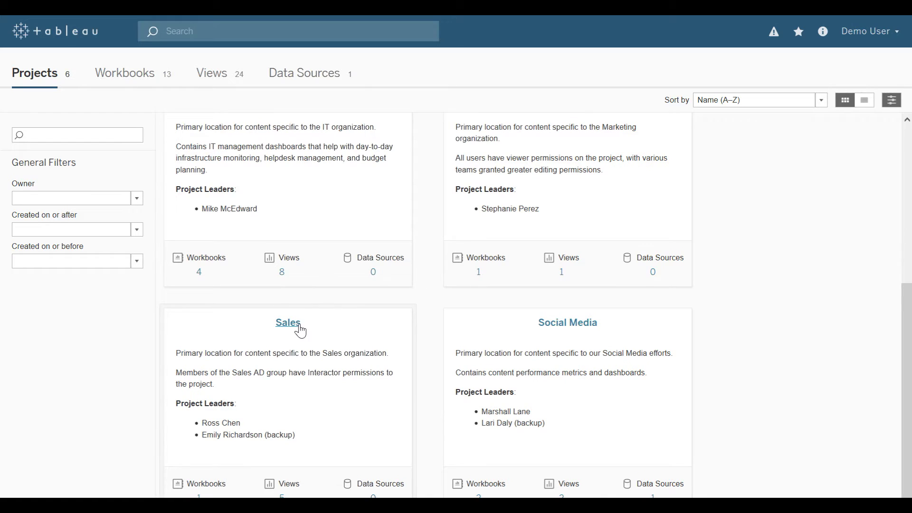
# - Filter the project list by 'sales' so only the Sales project card remains
pyautogui.moveTo(249, 209)
pyautogui.click(78, 133)
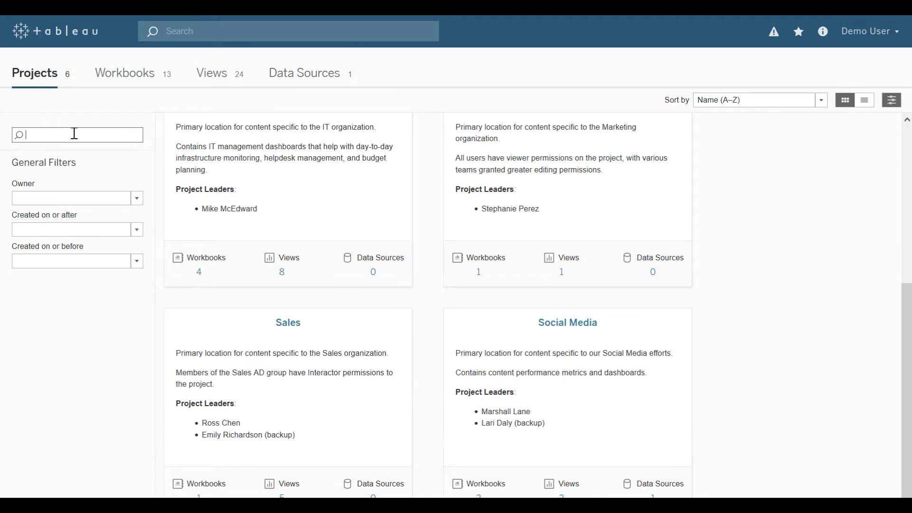
pyautogui.write('sales')
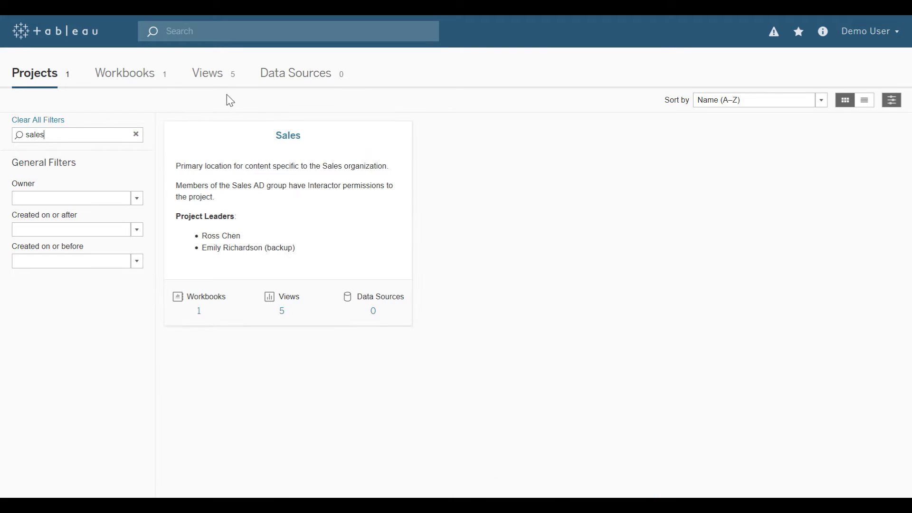
# - Try 'sales' in the site-wide Search bar, then clear it
pyautogui.click(186, 34)
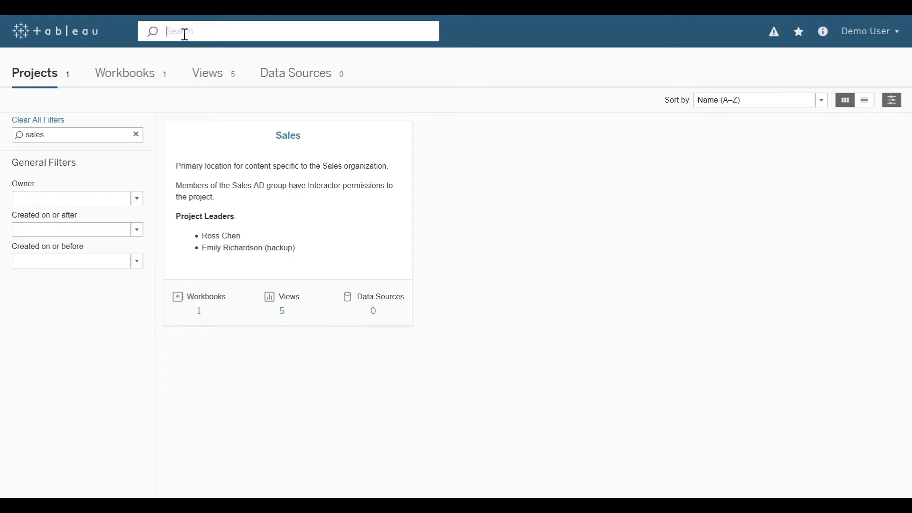
pyautogui.write('sales')
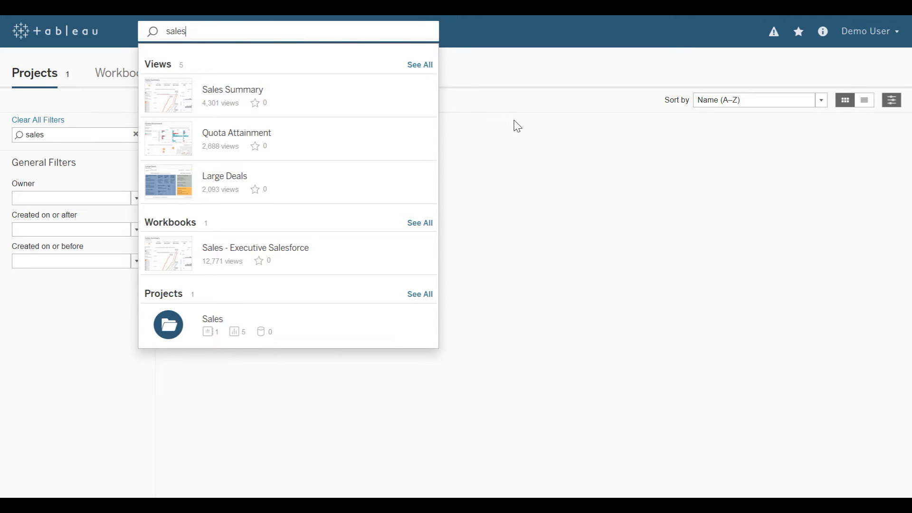
pyautogui.press('BackSpace')
pyautogui.press('BackSpace')
pyautogui.press('BackSpace')
pyautogui.press('BackSpace')
pyautogui.press('BackSpace')
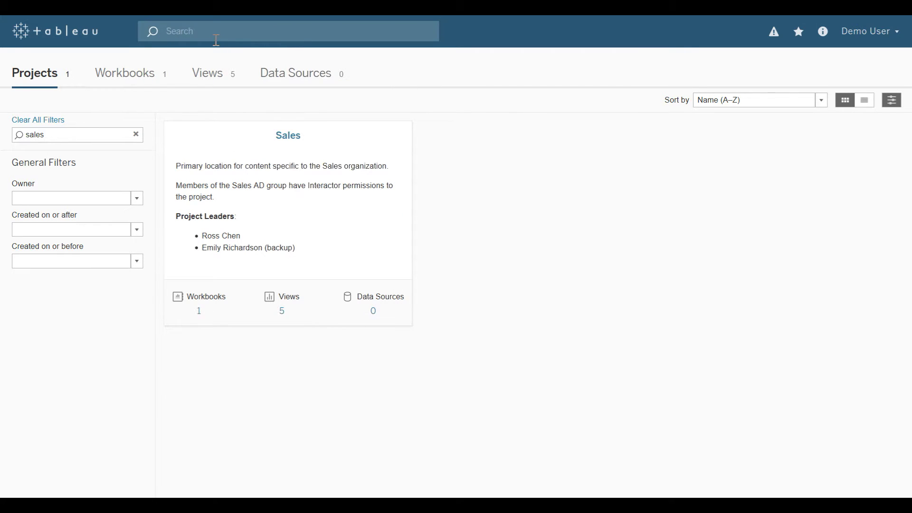
# - Open the Sales project, its Sales - Executive Salesforce workbook, then the Sales Summary view
pyautogui.click(296, 137)
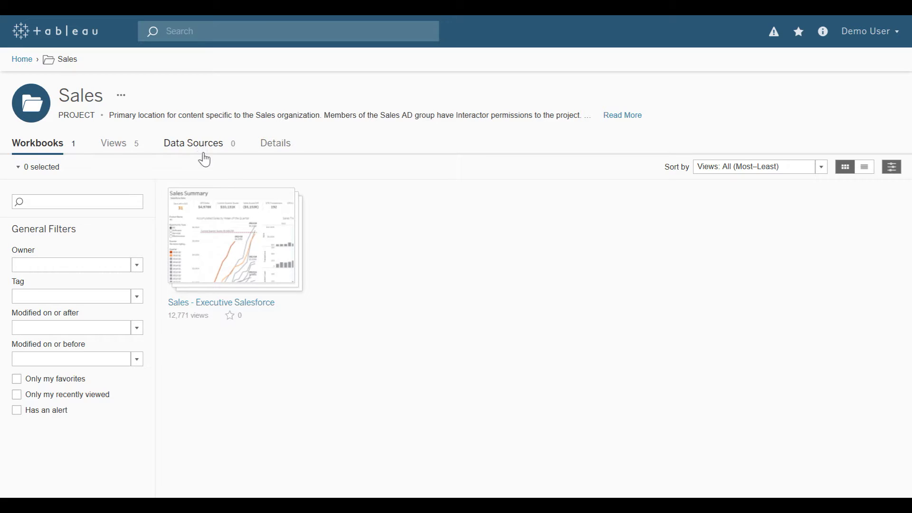
pyautogui.click(271, 312)
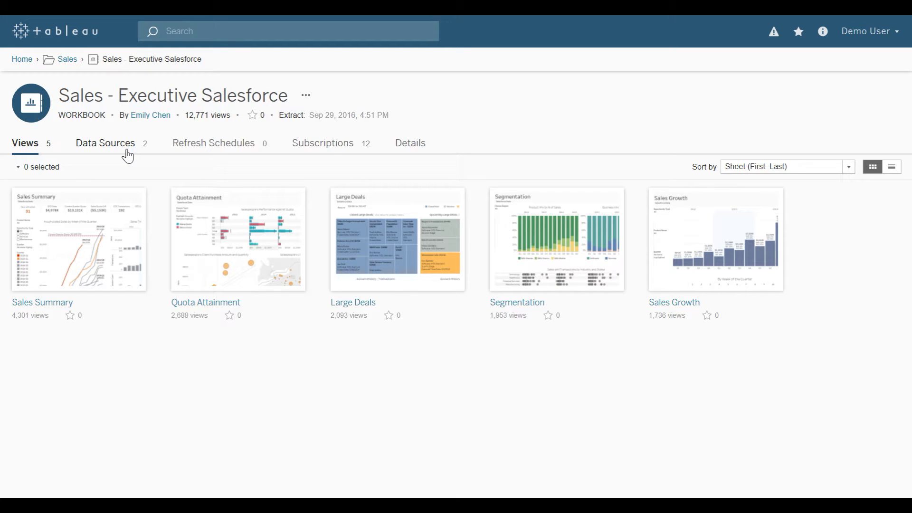
pyautogui.click(49, 305)
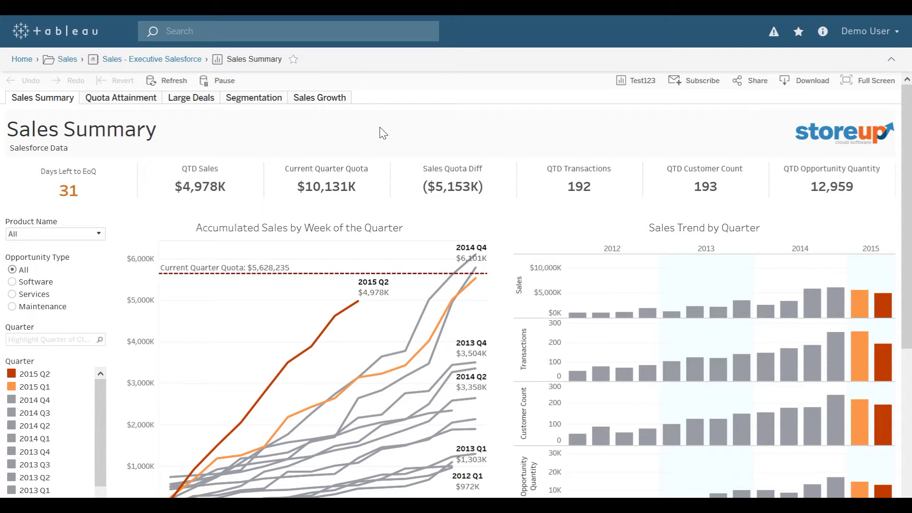
# - Mark Sales Summary as a favorite and confirm it appears in the Favorites list
pyautogui.click(294, 61)
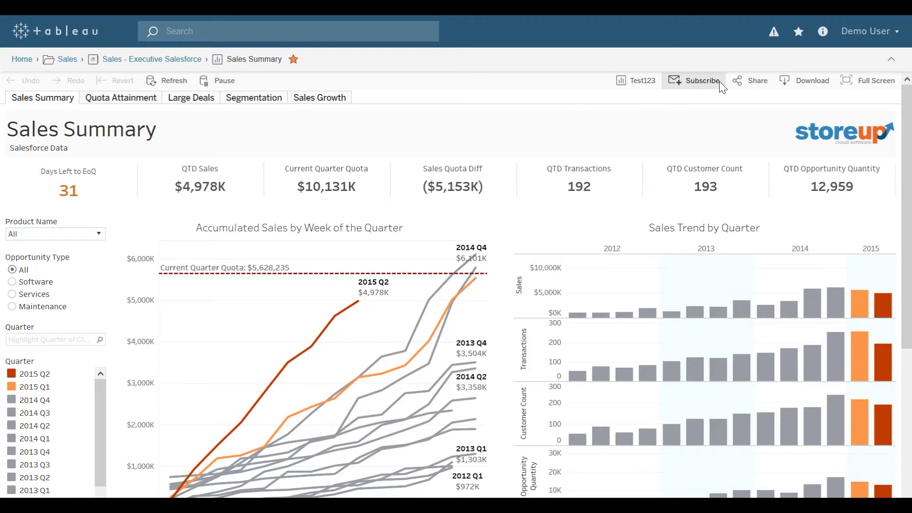
pyautogui.click(799, 34)
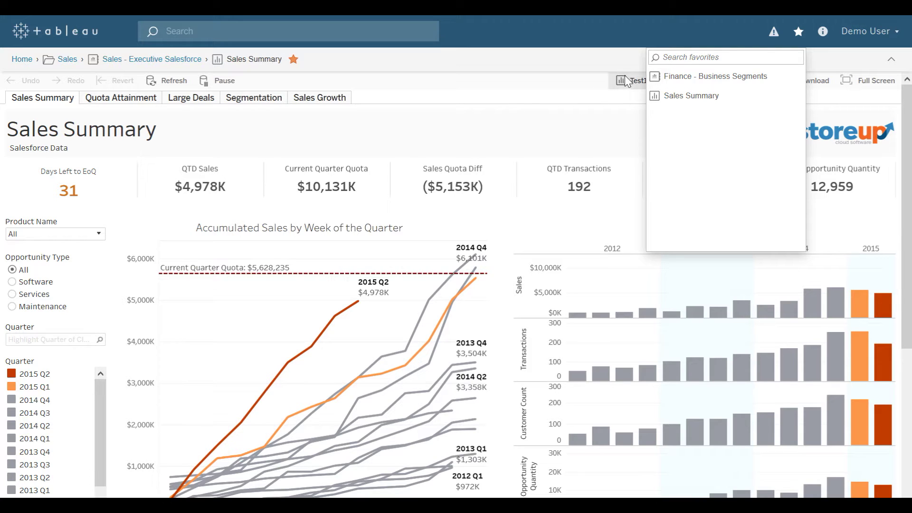
pyautogui.click(799, 37)
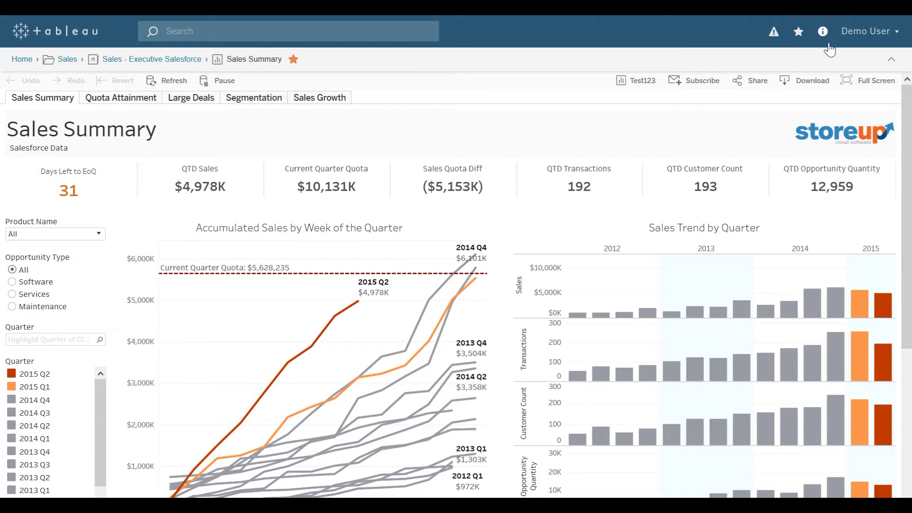
pyautogui.click(884, 38)
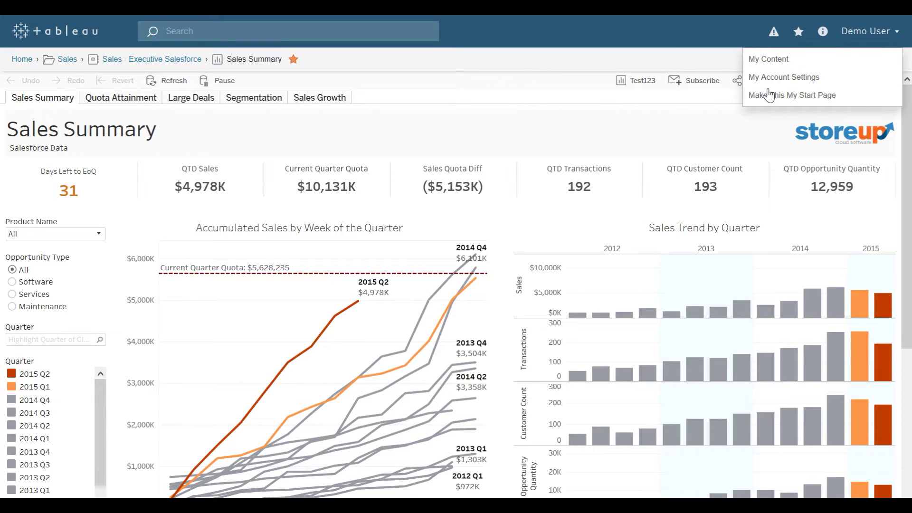
pyautogui.click(853, 43)
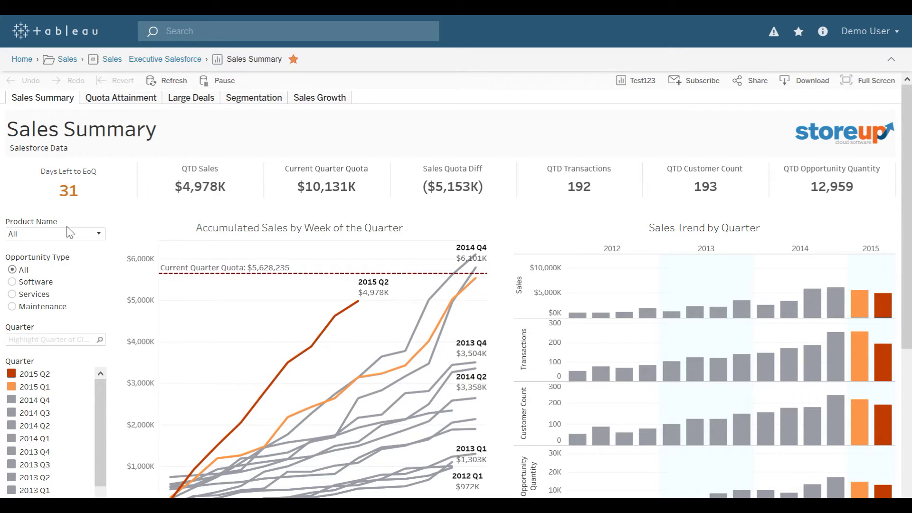
pyautogui.click(99, 234)
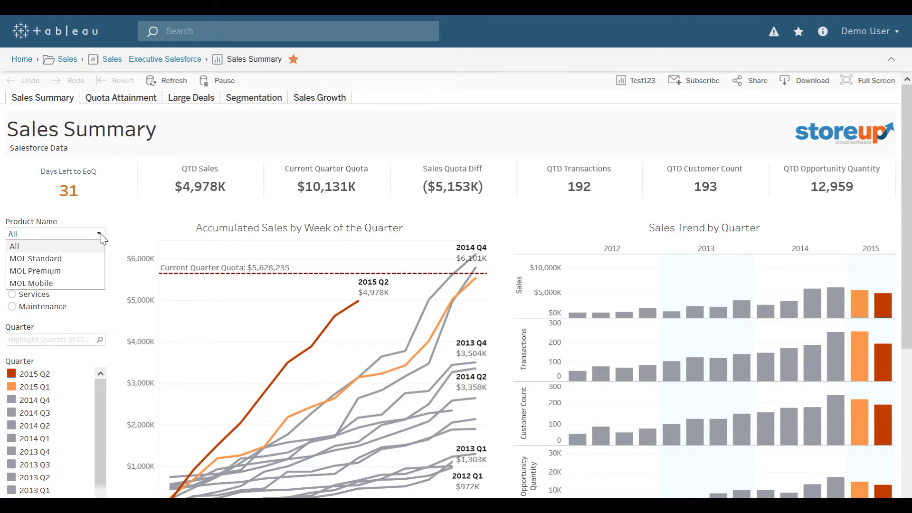
pyautogui.click(70, 283)
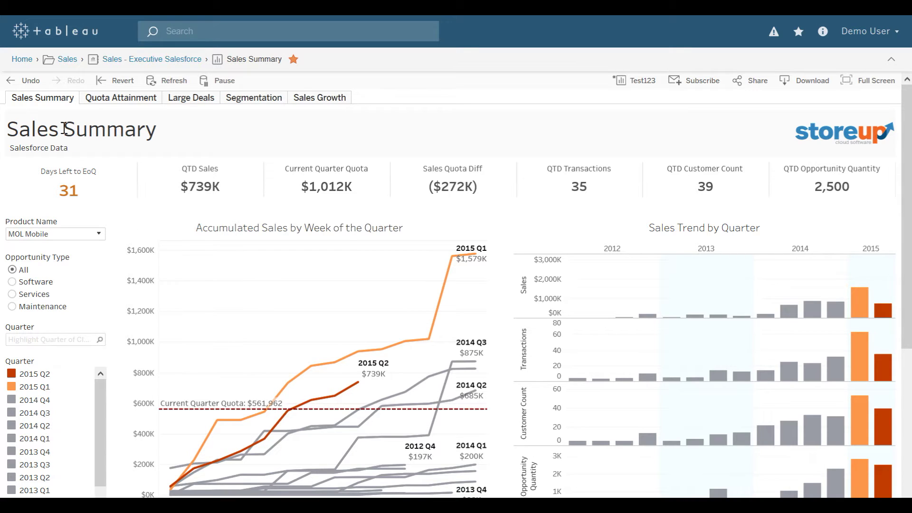
pyautogui.click(35, 82)
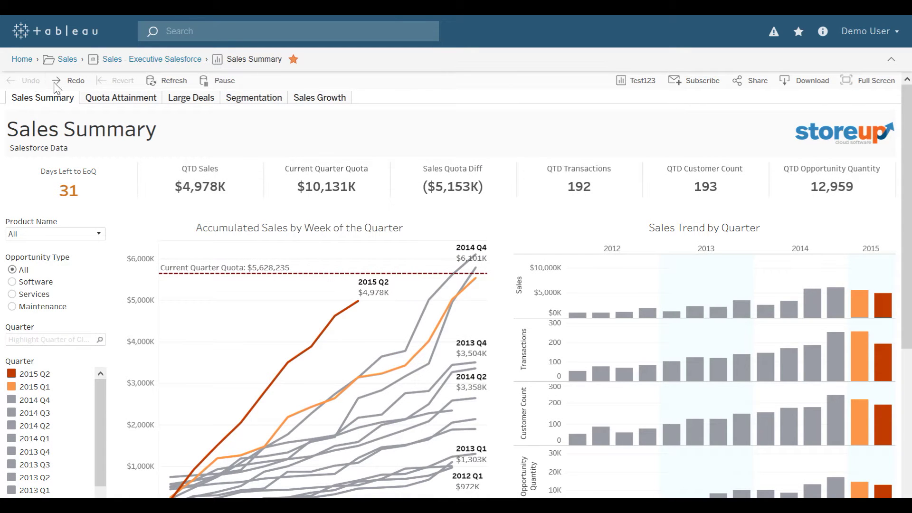
pyautogui.click(84, 85)
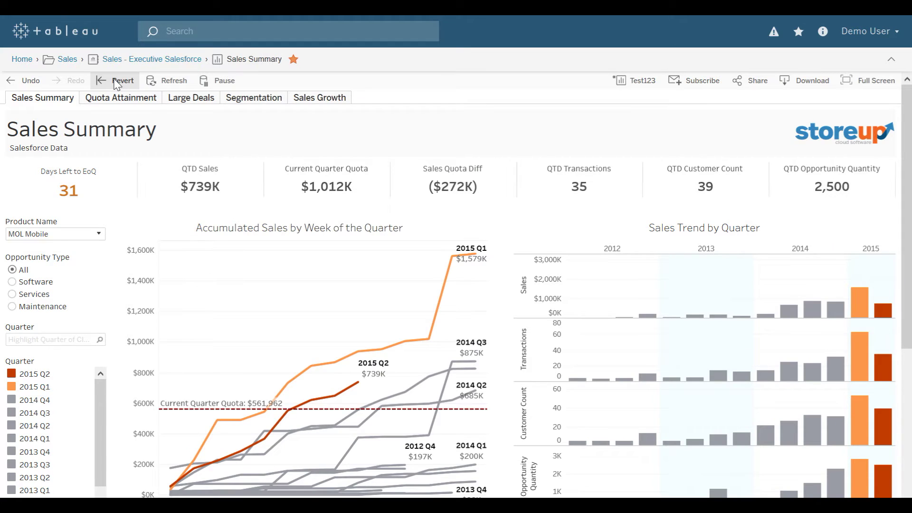
pyautogui.click(117, 83)
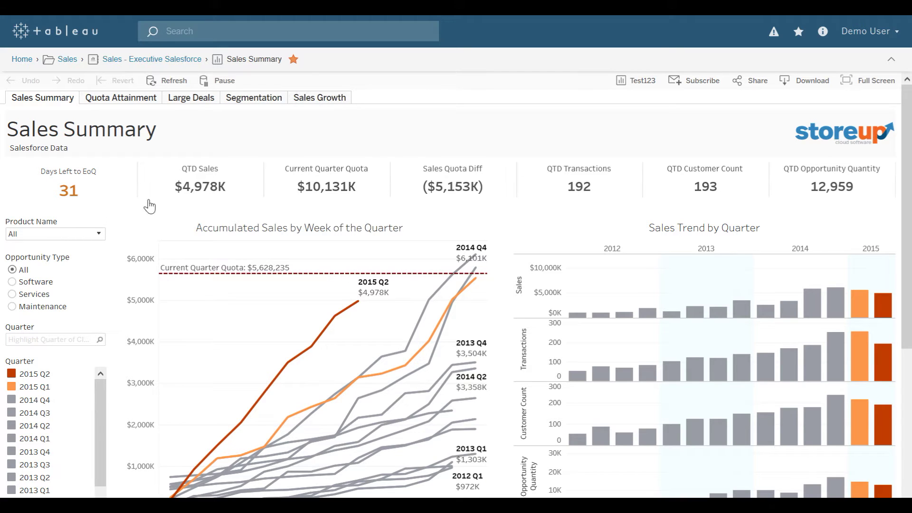
pyautogui.click(98, 235)
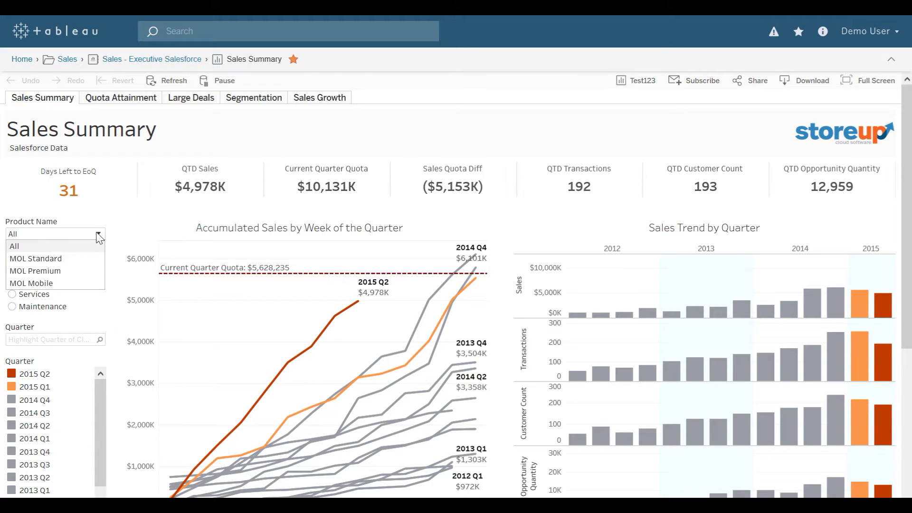
# - Filter to MOL Mobile, then show Quota Attainment for the Midwest team
pyautogui.click(65, 283)
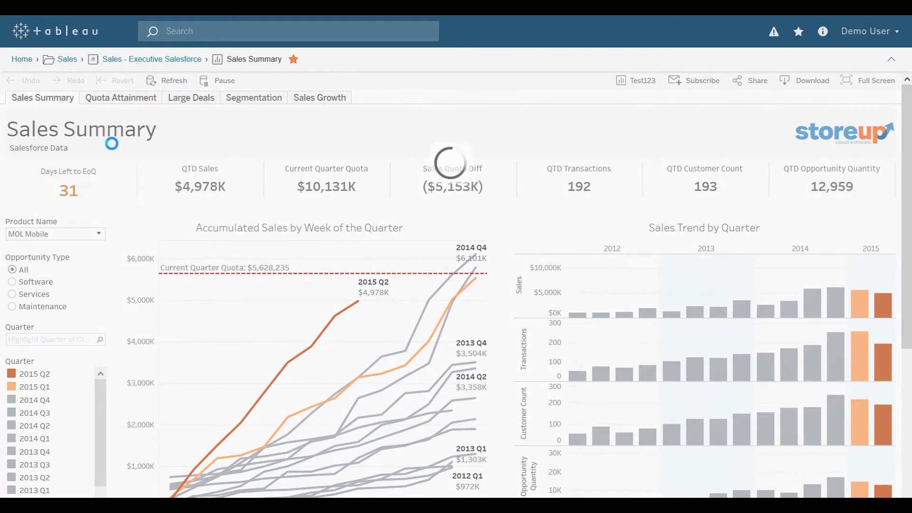
pyautogui.click(125, 99)
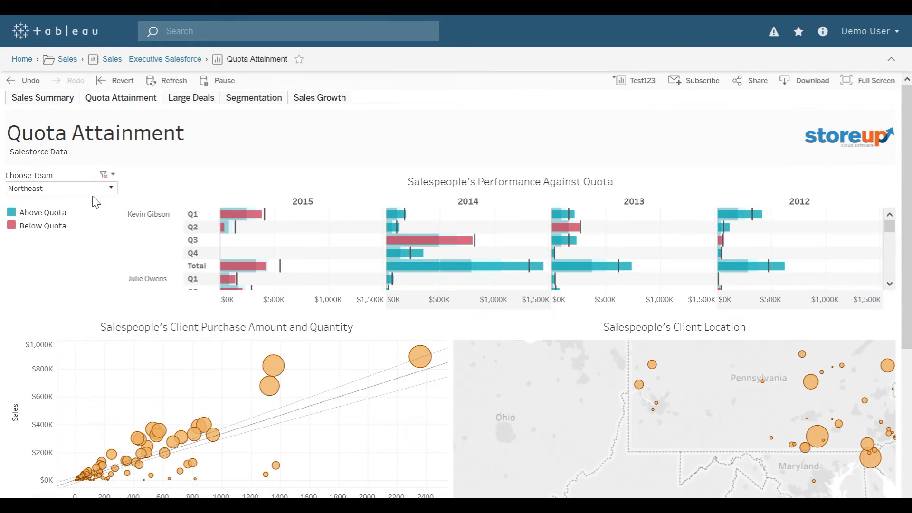
pyautogui.click(90, 189)
pyautogui.click(67, 227)
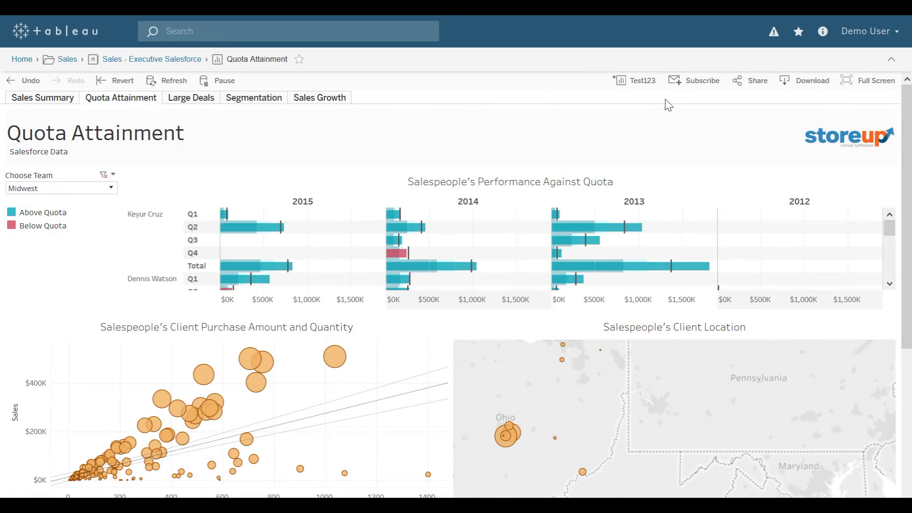
# - Save the view as default custom view 'Mobile Midwest', replacing Test123, and verify it
pyautogui.click(643, 84)
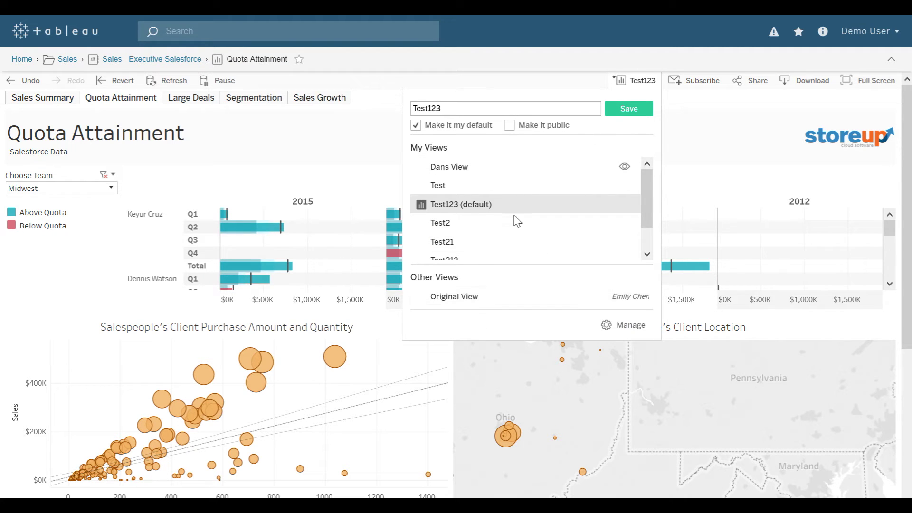
pyautogui.moveTo(464, 106); pyautogui.dragTo(366, 92)
pyautogui.write('M')
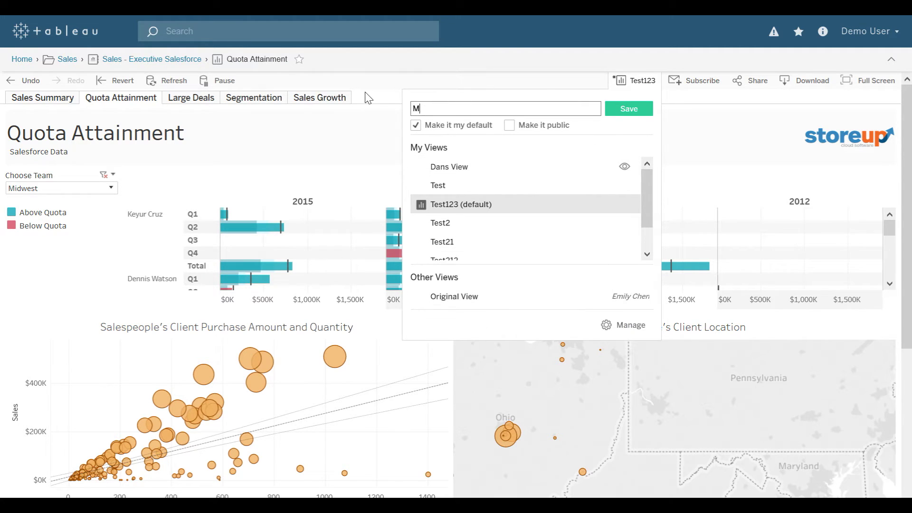
pyautogui.write('obile Midwest')
pyautogui.click(629, 110)
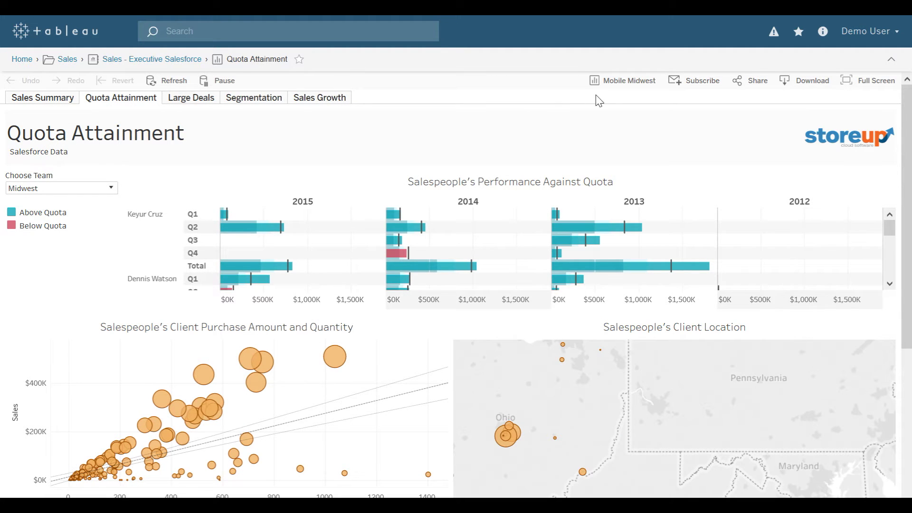
pyautogui.click(623, 85)
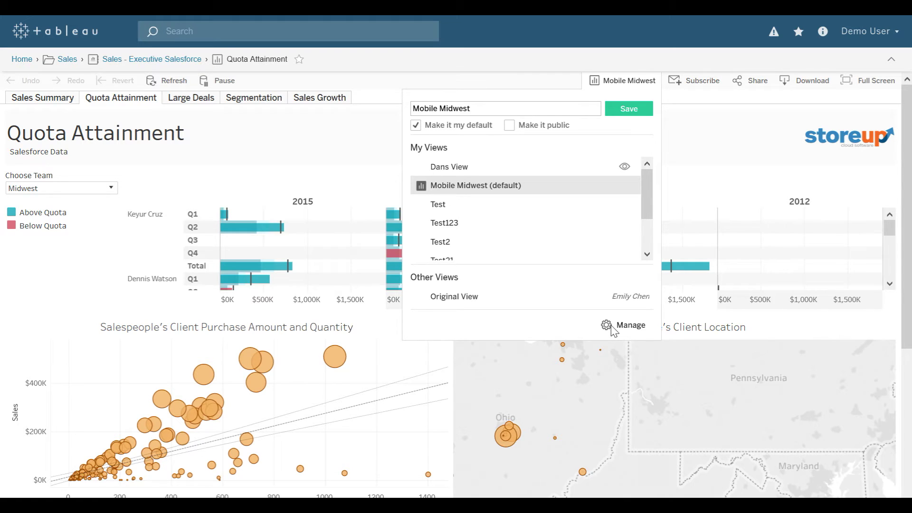
# - Check the Subscribe schedule stays Daily at 2:00 AM, then close it without subscribing
pyautogui.click(625, 80)
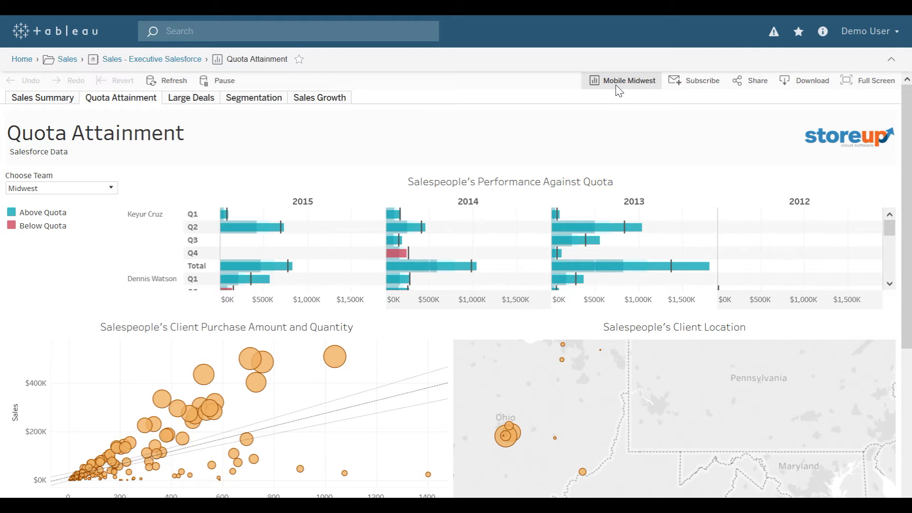
pyautogui.click(700, 88)
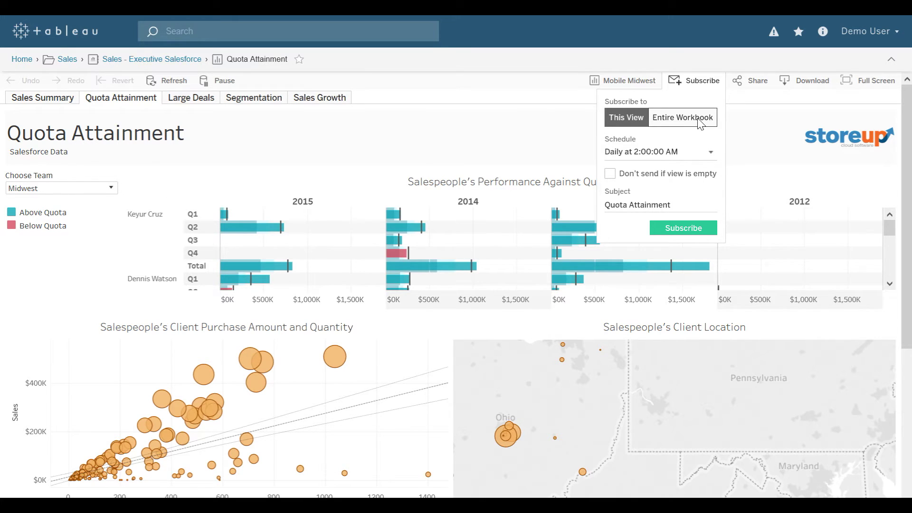
pyautogui.click(711, 152)
pyautogui.click(640, 161)
pyautogui.click(694, 83)
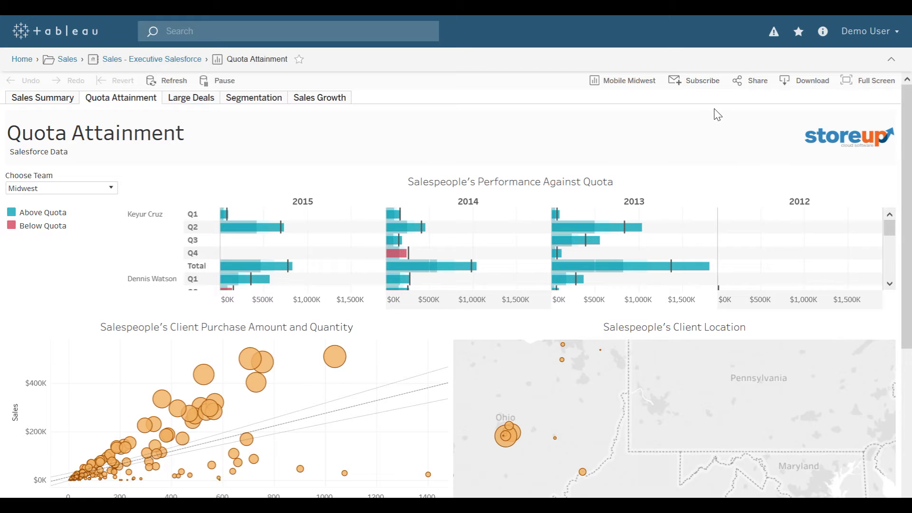
pyautogui.click(756, 81)
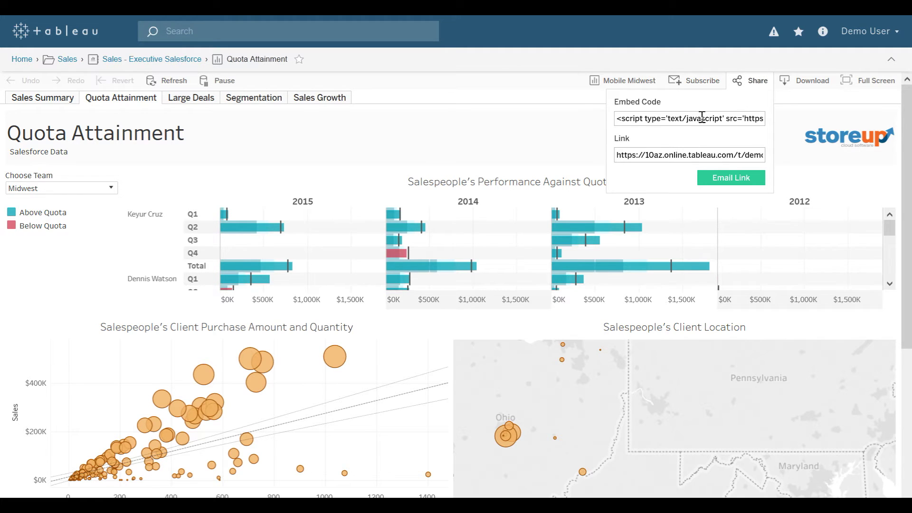
pyautogui.click(621, 118)
pyautogui.click(626, 151)
pyautogui.click(758, 83)
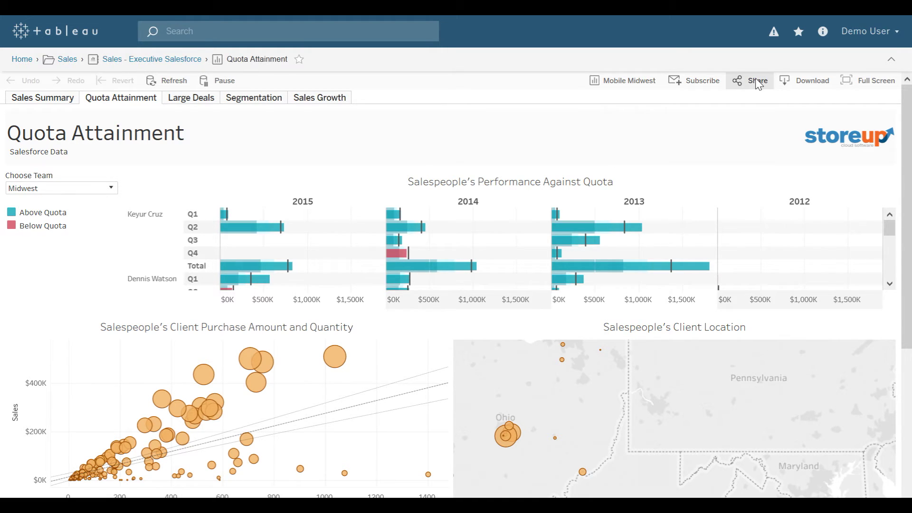
pyautogui.click(813, 81)
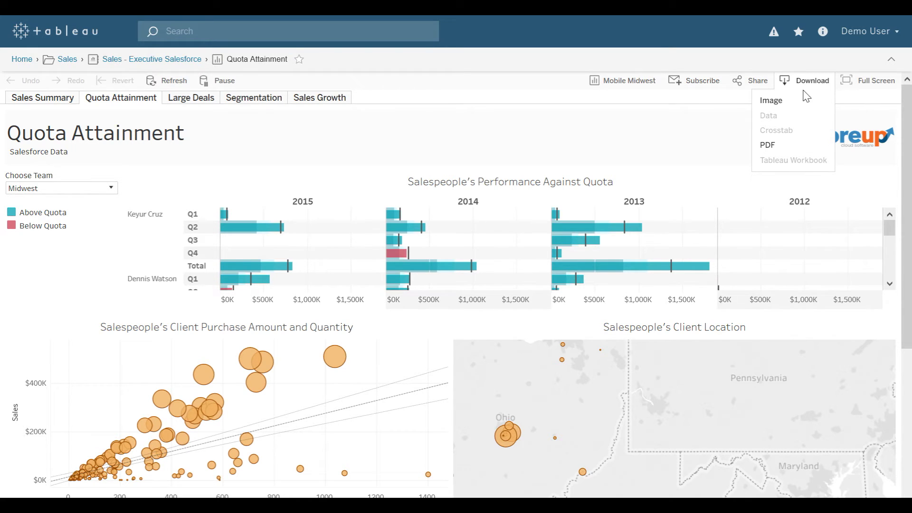
pyautogui.click(815, 75)
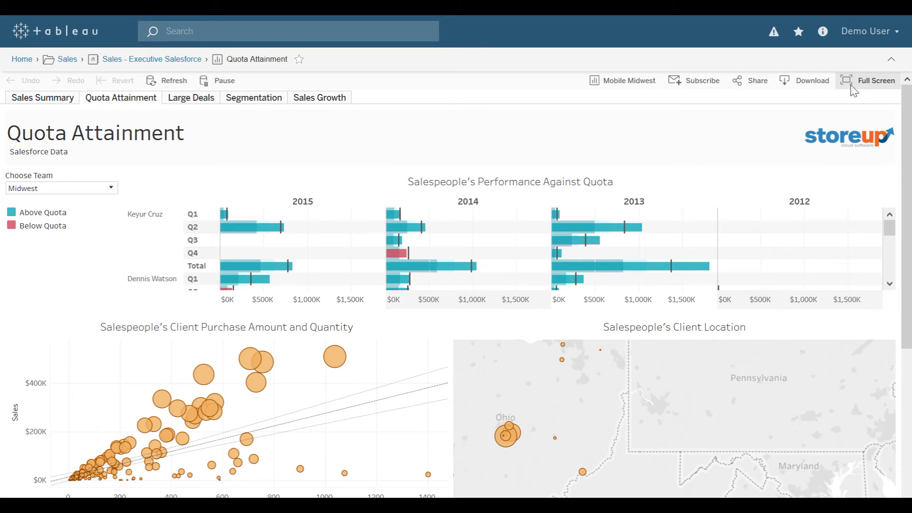
pyautogui.click(870, 81)
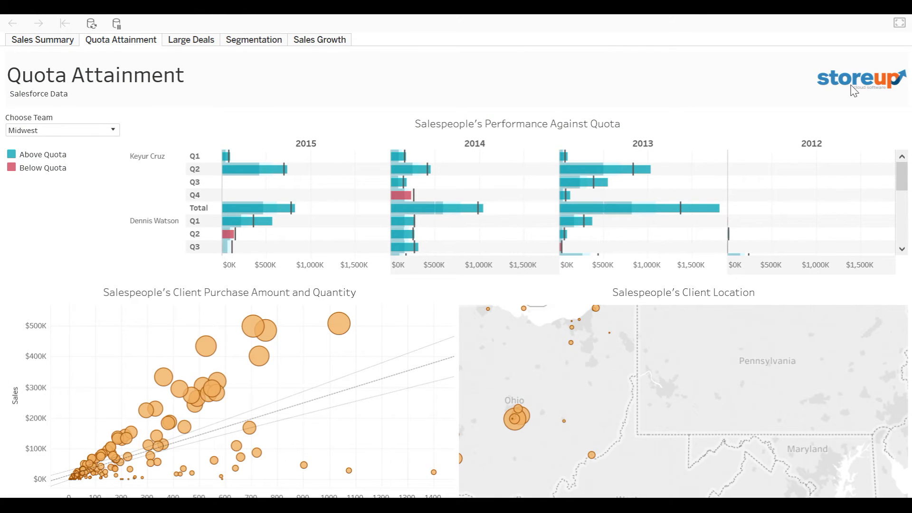
pyautogui.click(901, 24)
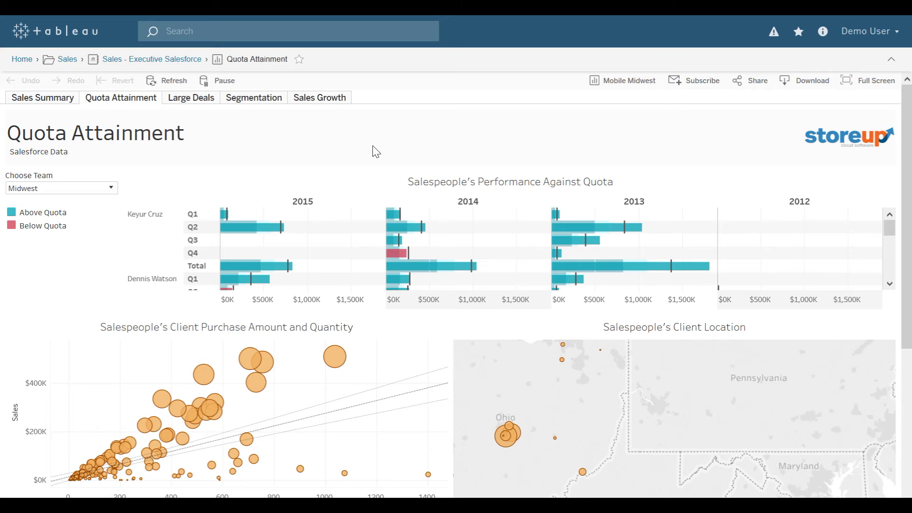
pyautogui.click(863, 42)
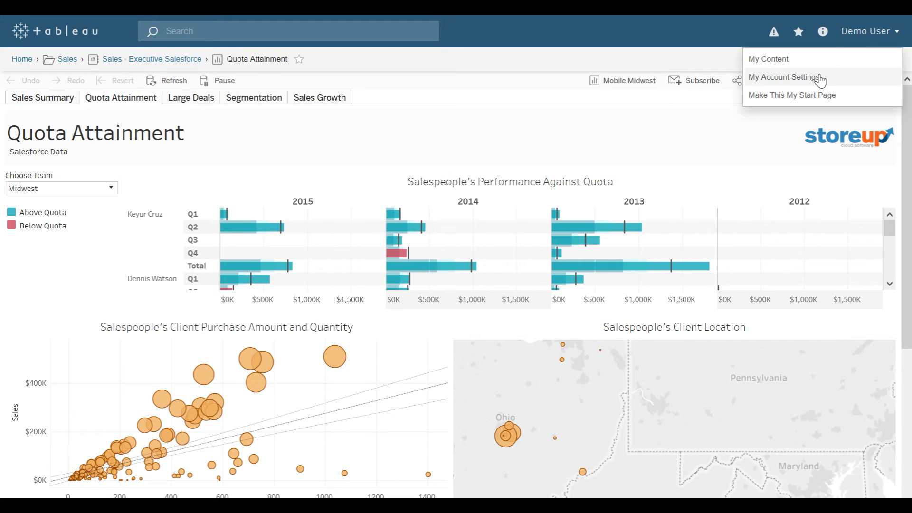
# - Show the account's Subscriptions tab and inspect the 9 Box Dashboard subscription's actions
pyautogui.click(803, 78)
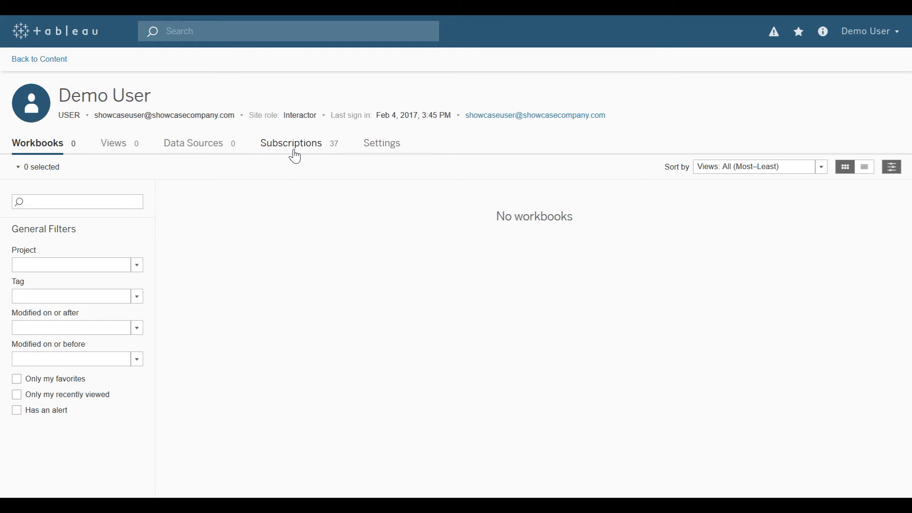
pyautogui.click(295, 156)
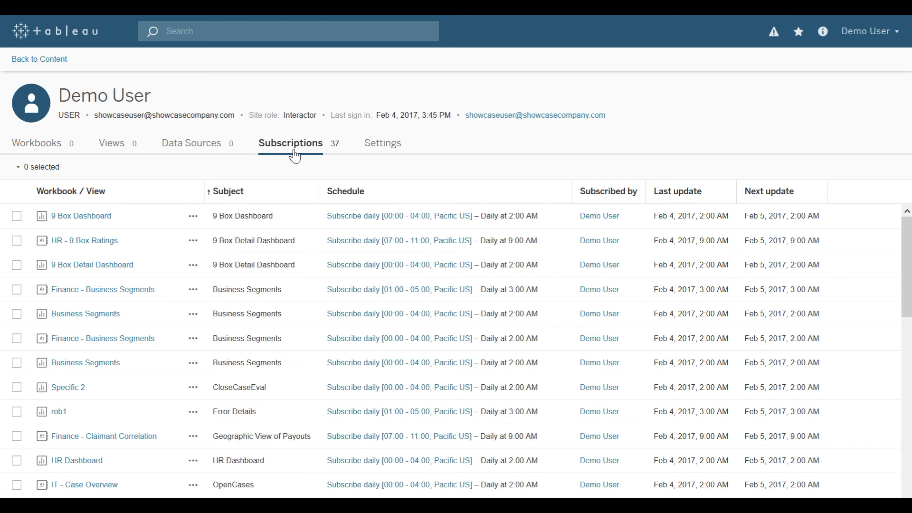
pyautogui.click(201, 220)
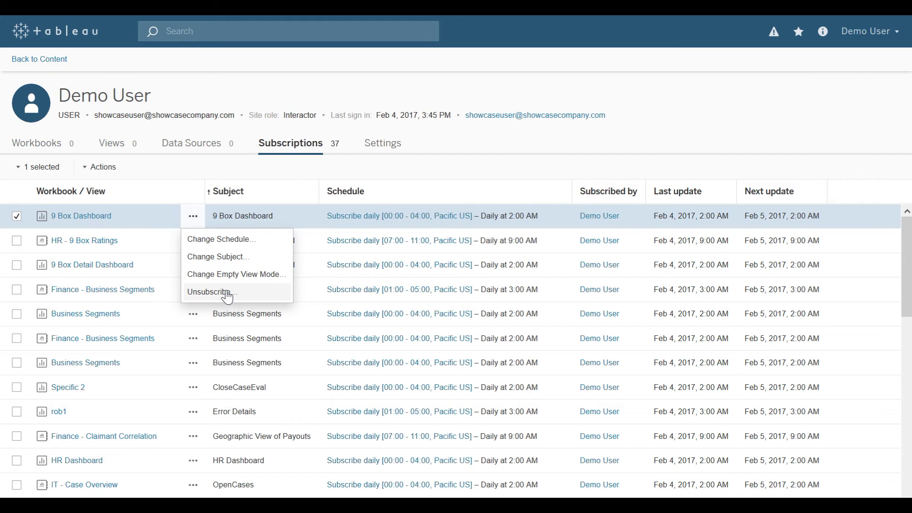
pyautogui.click(463, 142)
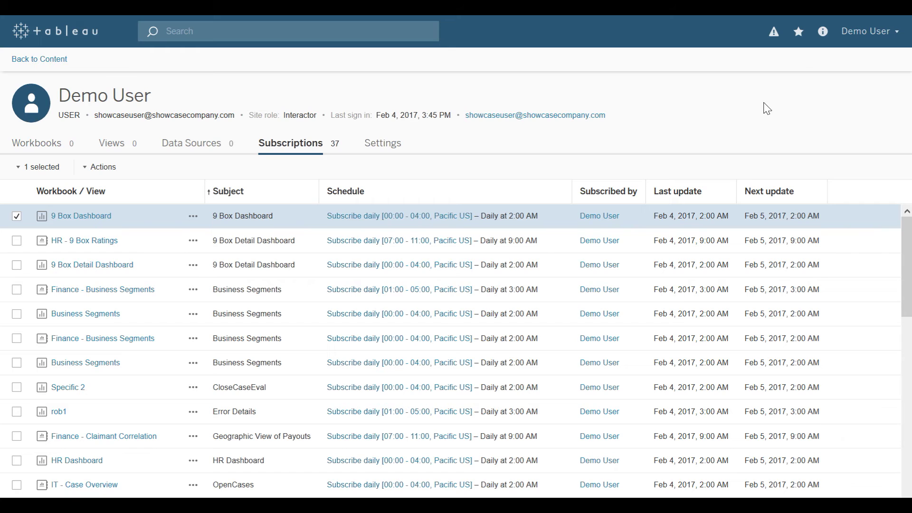
# - Reopen the Sales Summary dashboard from the Favorites list
pyautogui.click(806, 38)
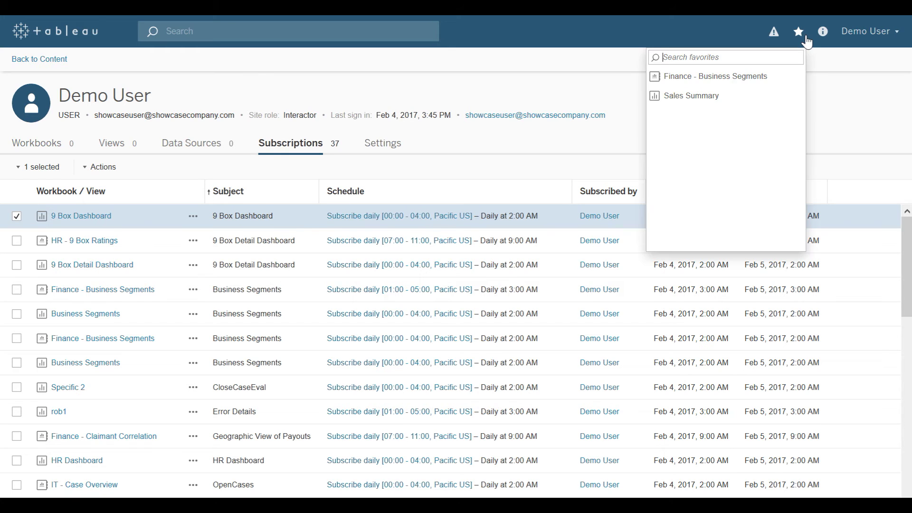
pyautogui.click(729, 100)
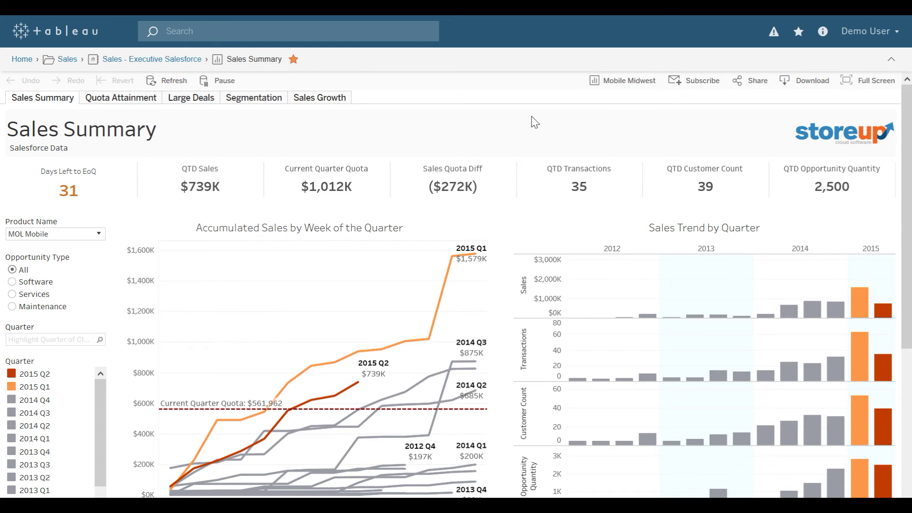
pyautogui.moveTo(450, 263)
# - Keep only 2015 Q2, 2015 Q1, 2014 Q4 and 2014 Q1, undo, then highlight 2015 Q1
pyautogui.click(32, 378)
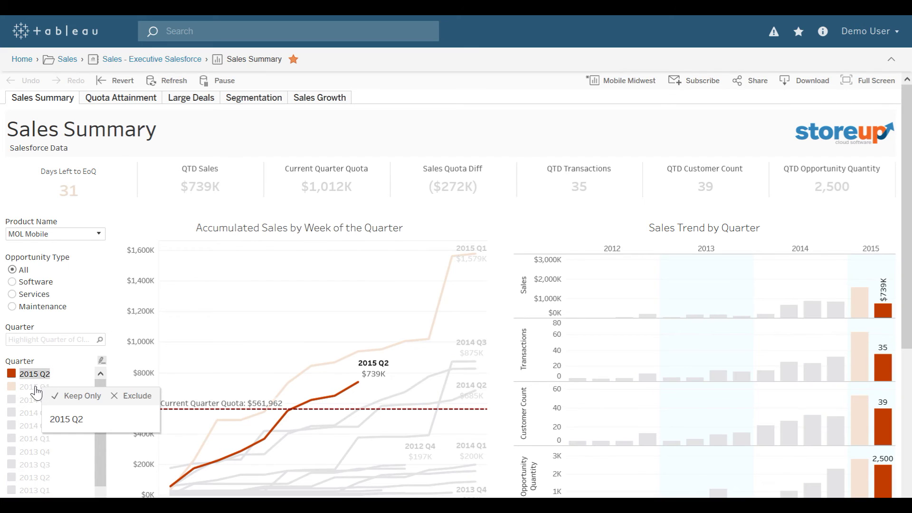
pyautogui.keyDown('ctrl'); pyautogui.click(36, 391); pyautogui.keyUp('ctrl')
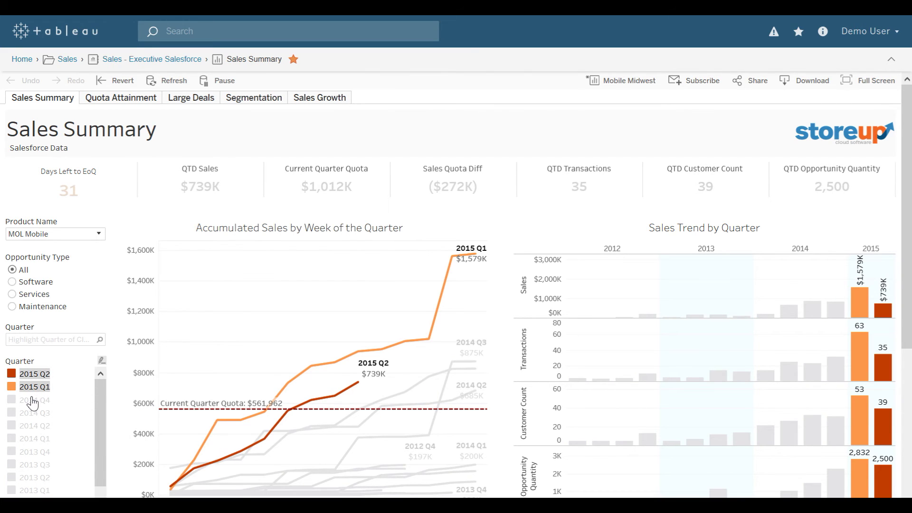
pyautogui.keyDown('ctrl'); pyautogui.click(32, 404); pyautogui.keyUp('ctrl')
pyautogui.keyDown('ctrl'); pyautogui.click(32, 442); pyautogui.keyUp('ctrl')
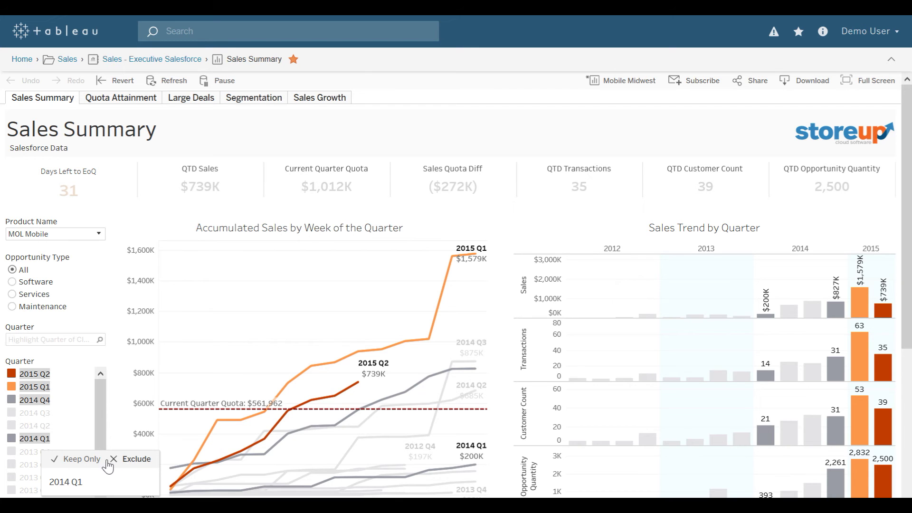
pyautogui.click(76, 458)
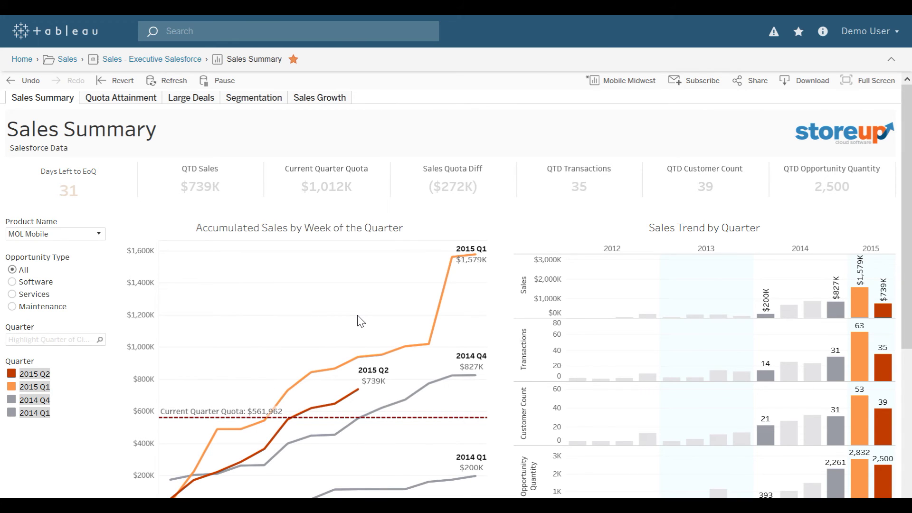
pyautogui.click(25, 79)
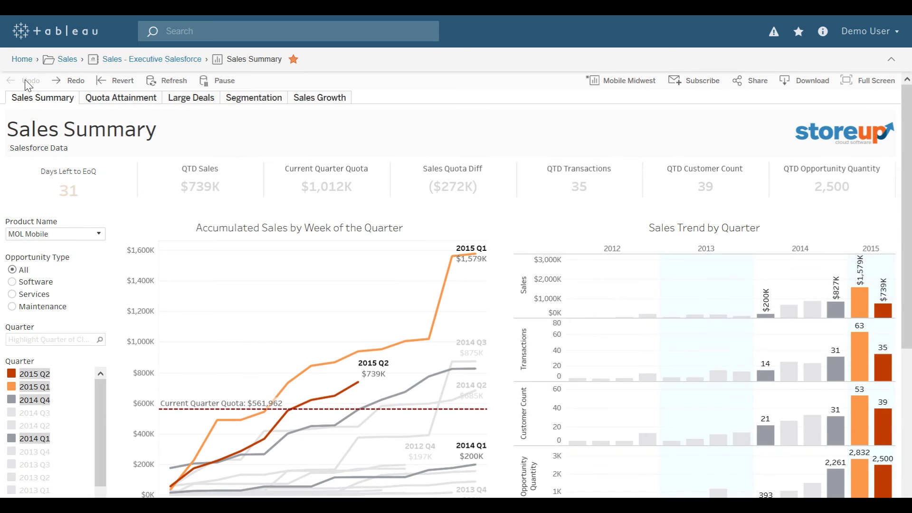
pyautogui.click(34, 386)
# - Inspect full data with all columns for the 2015 Q1 week-12 point, then close it
pyautogui.moveTo(442, 290)
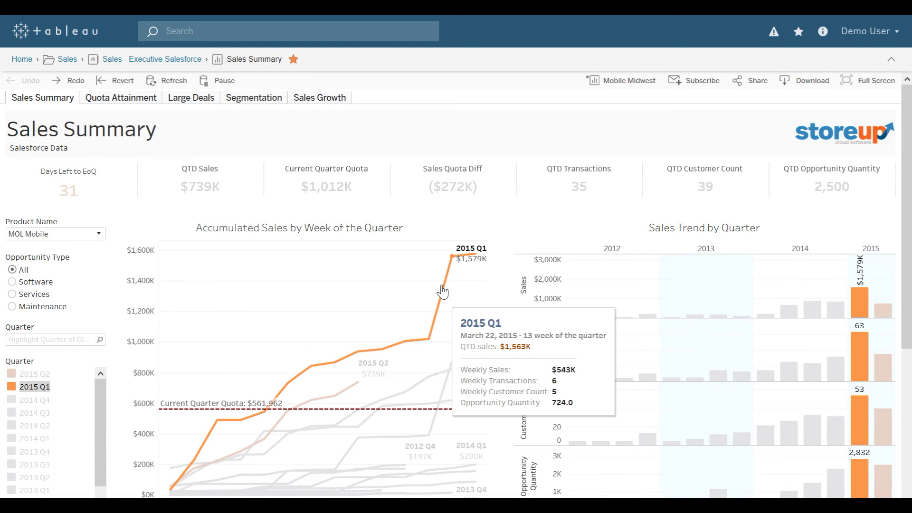
pyautogui.click(429, 339)
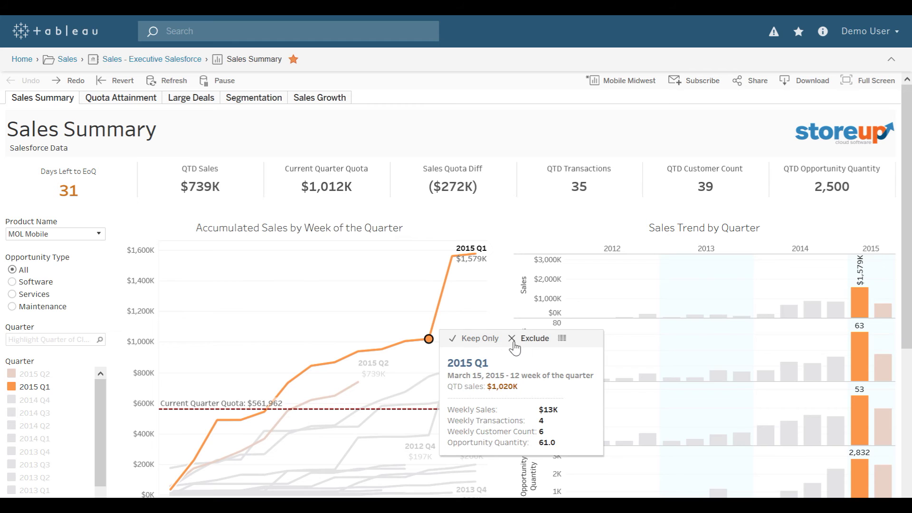
pyautogui.click(563, 340)
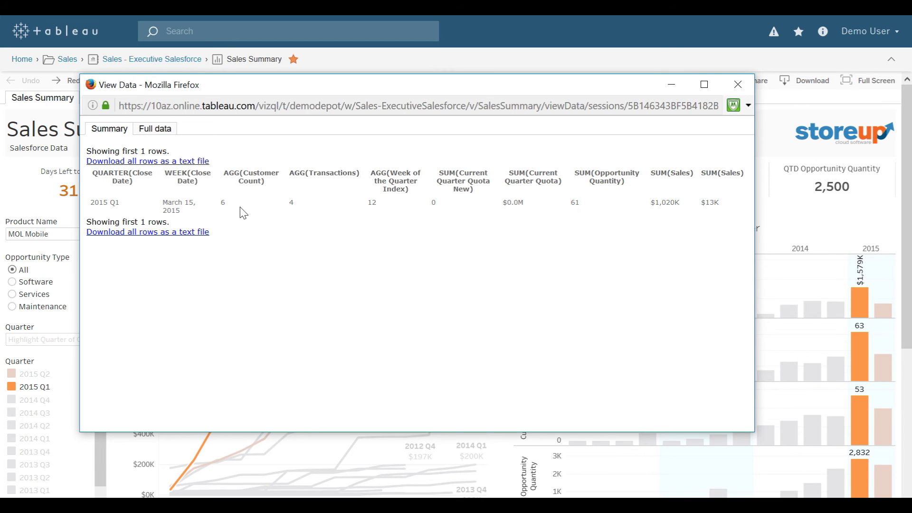
pyautogui.click(149, 135)
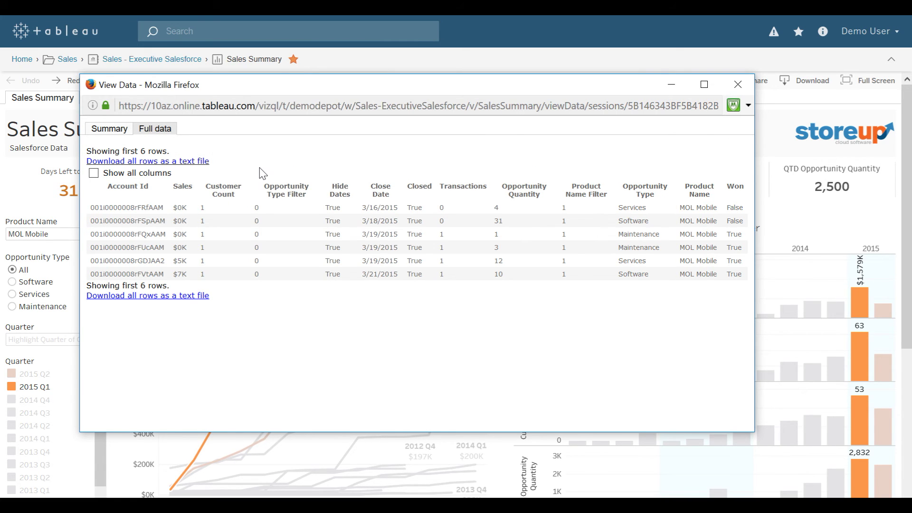
pyautogui.click(94, 173)
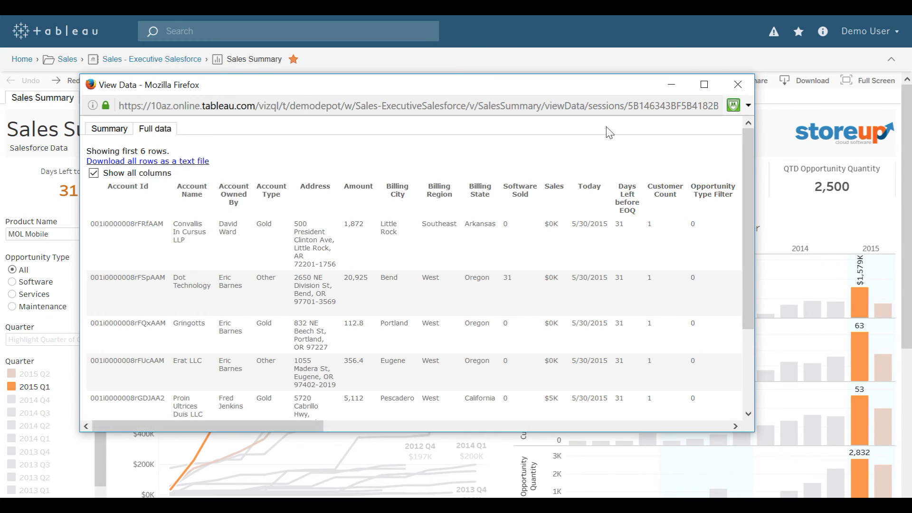
pyautogui.click(738, 86)
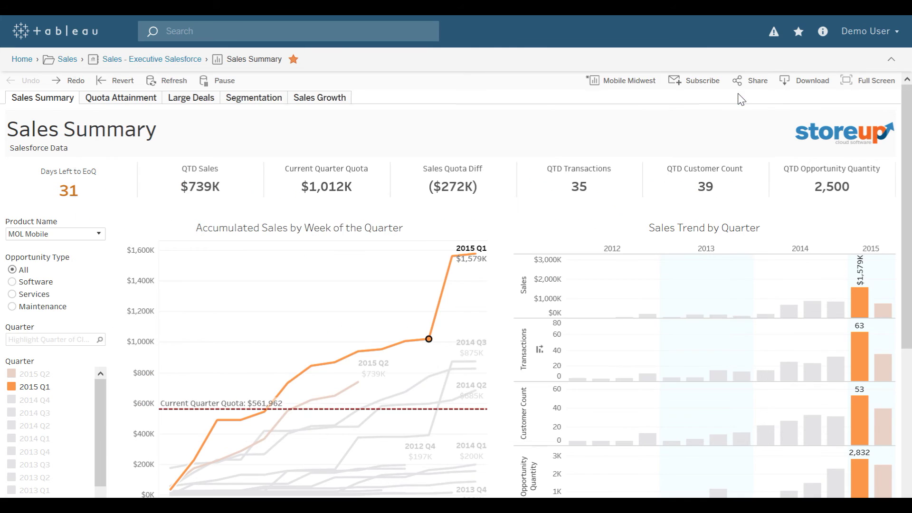
# - Keep only the six quarters from 2014 Q1 to 2015 Q2 in the Sales Trend by Quarter chart, then clear the selection
pyautogui.click(429, 339)
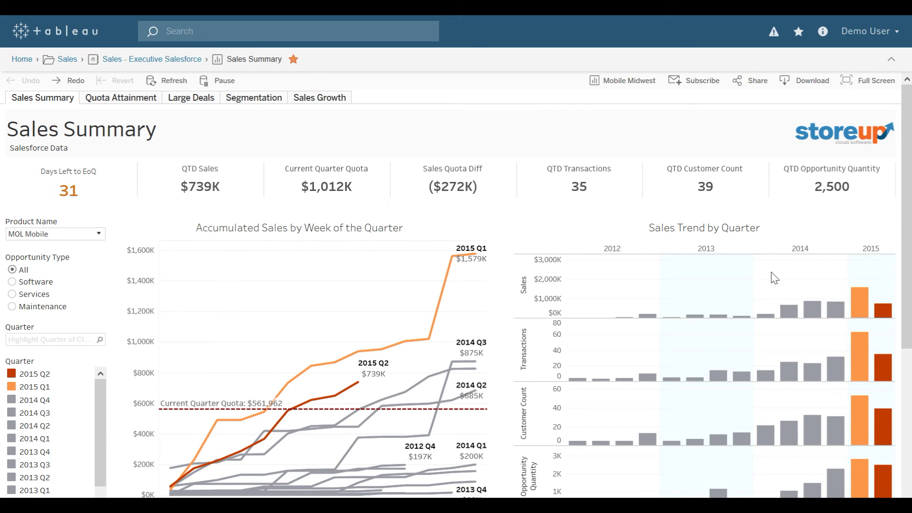
pyautogui.moveTo(774, 277); pyautogui.dragTo(898, 332)
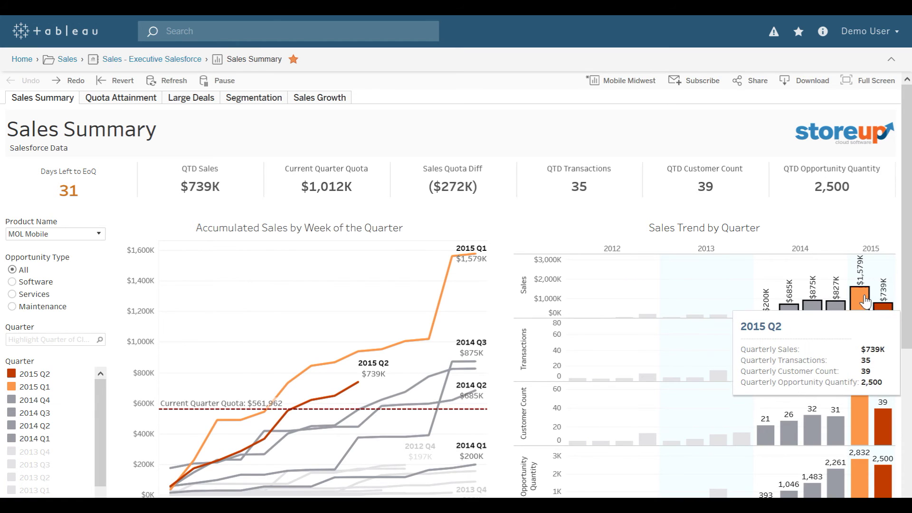
pyautogui.moveTo(821, 305)
pyautogui.moveTo(865, 309)
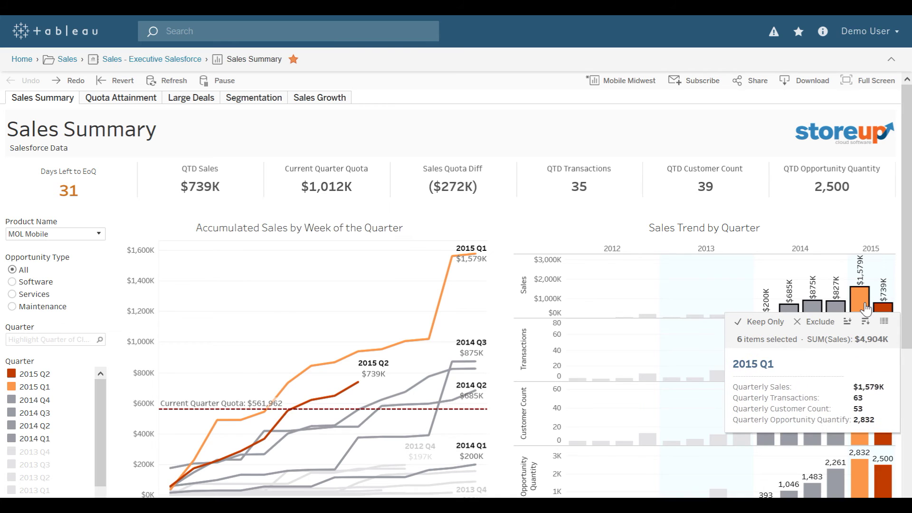
pyautogui.click(752, 323)
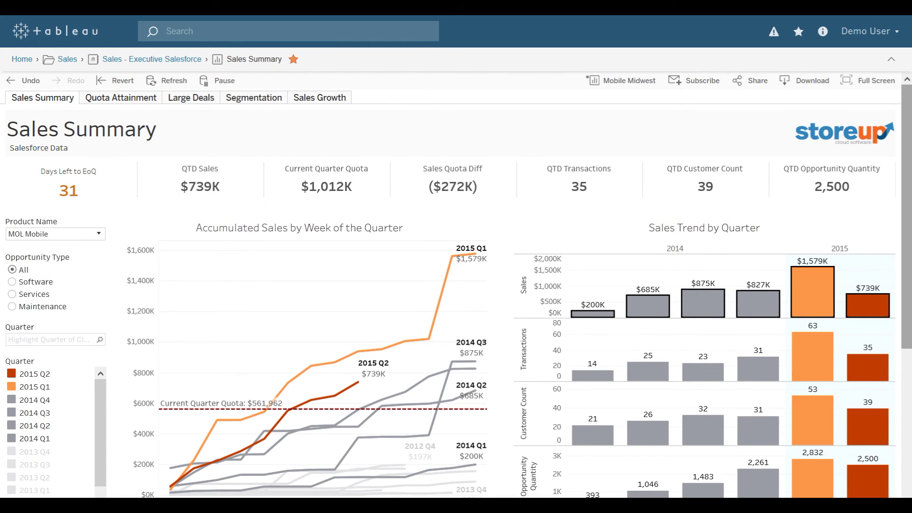
pyautogui.moveTo(907, 259); pyautogui.dragTo(905, 223)
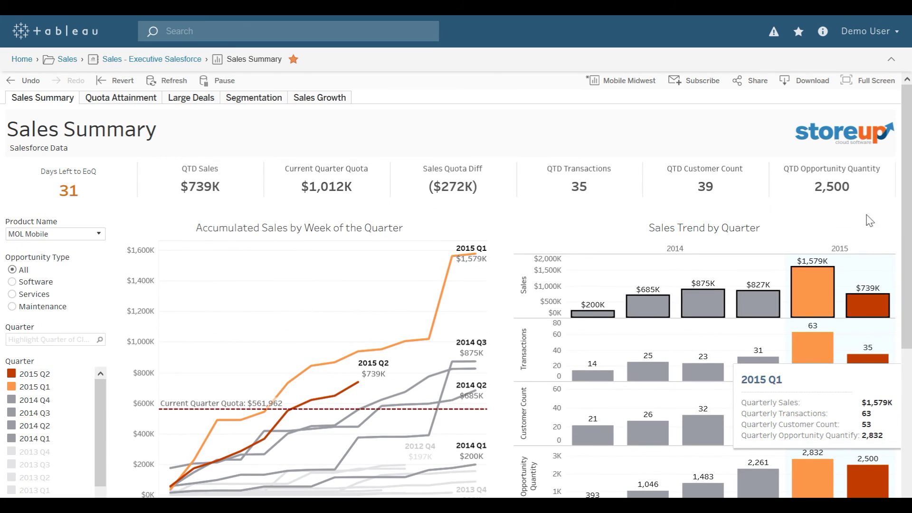
pyautogui.click(571, 253)
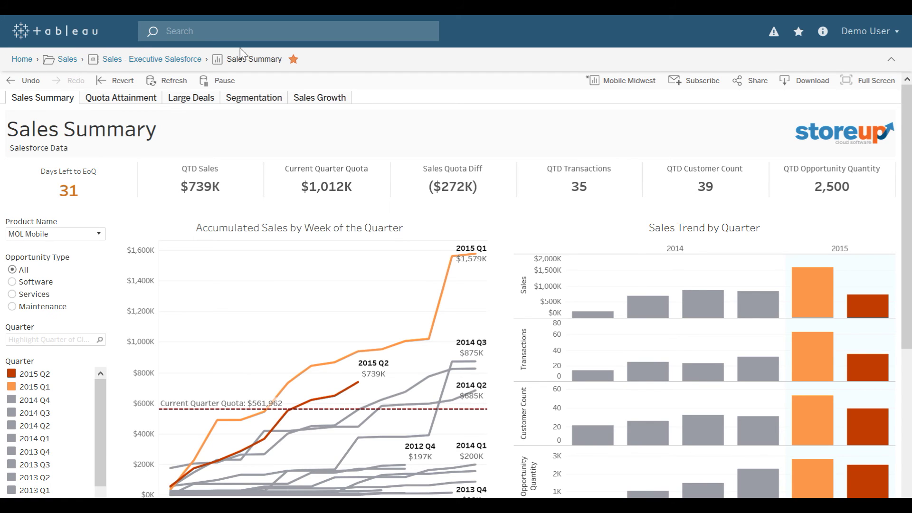
# - Return to Home and clear all filters to list all six projects
pyautogui.click(25, 63)
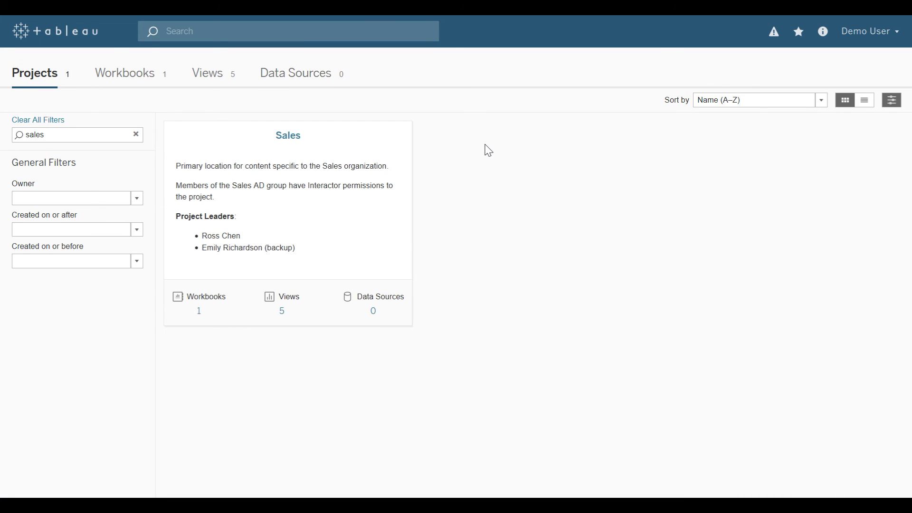
pyautogui.click(52, 124)
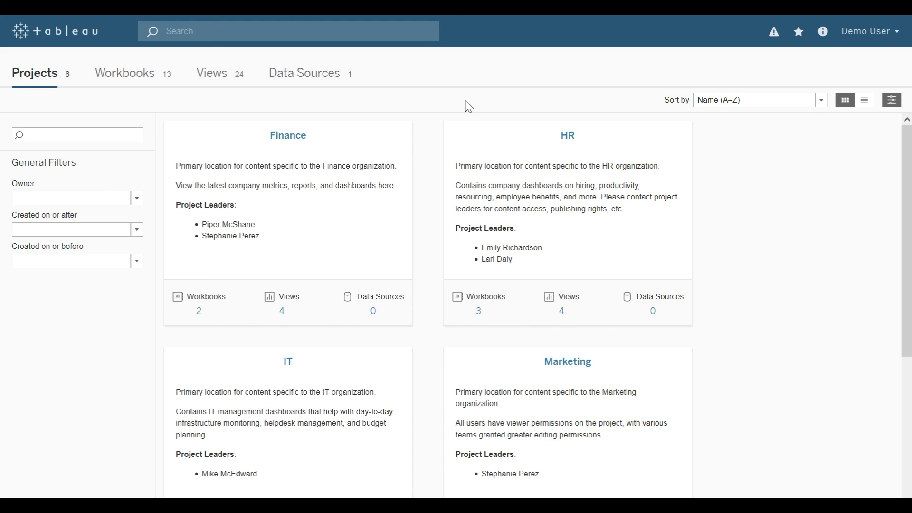
# - Leave the sort order unchanged and switch the projects to the list view with count columns
pyautogui.click(764, 104)
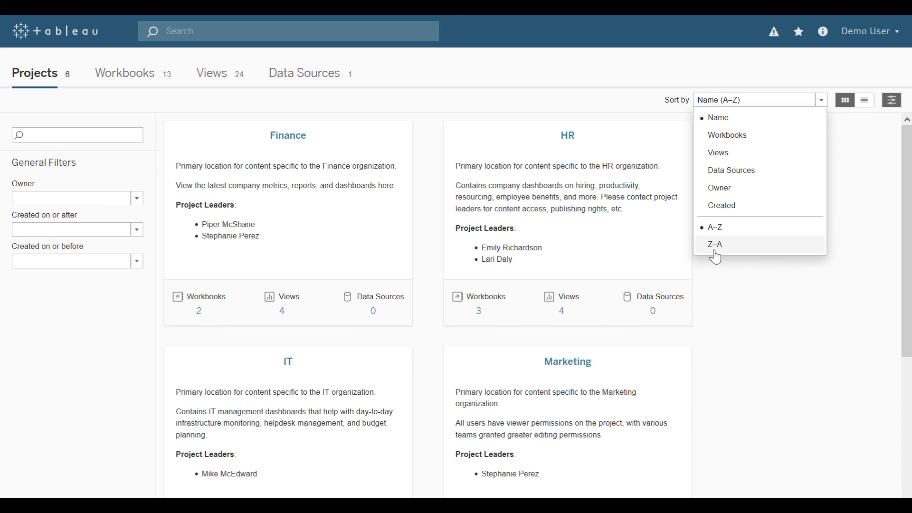
pyautogui.click(877, 183)
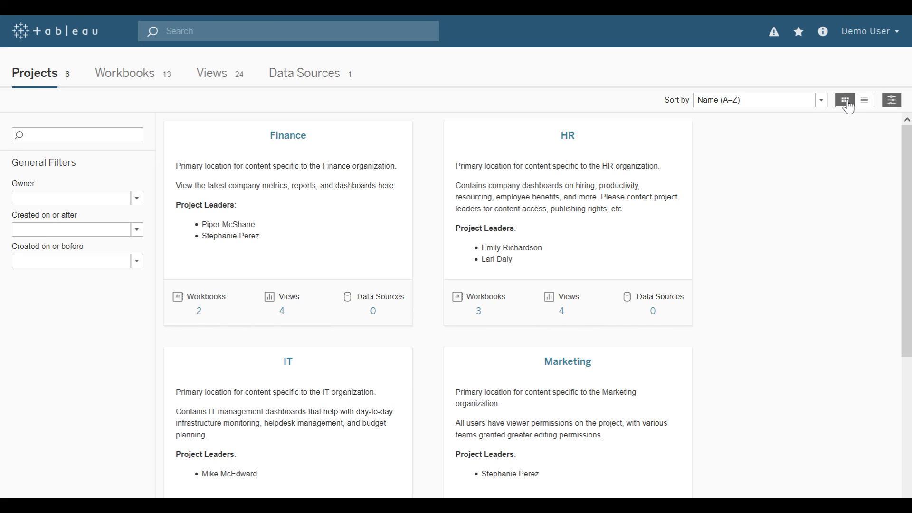
pyautogui.click(864, 110)
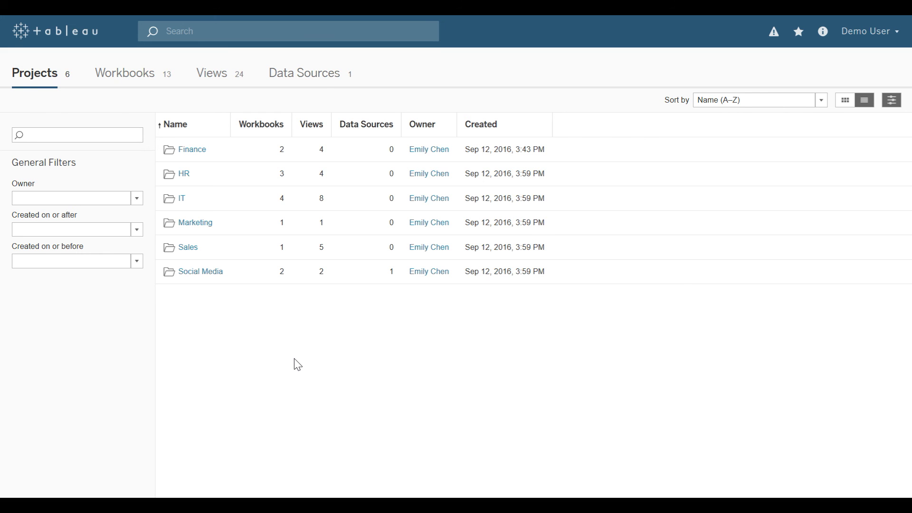
# - In Data Sources, start a new workbook from the Facebook Page Feed data source
pyautogui.click(302, 89)
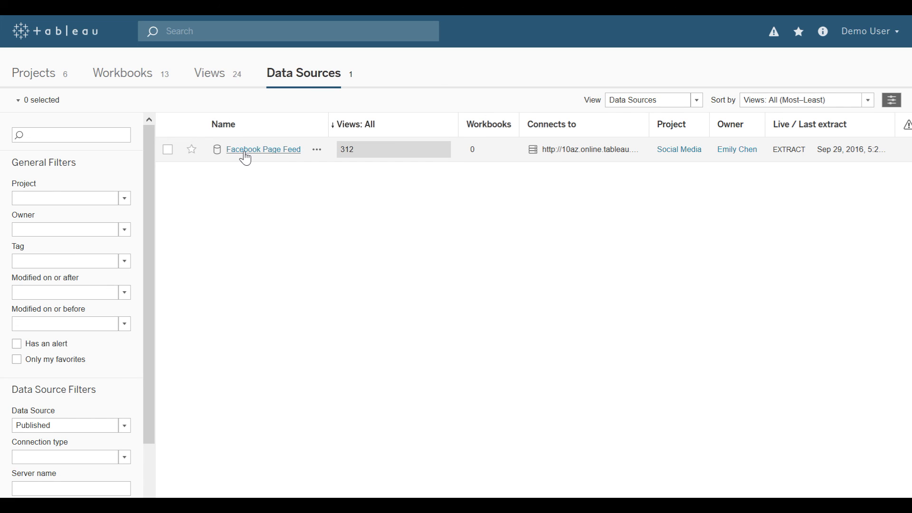
pyautogui.click(320, 155)
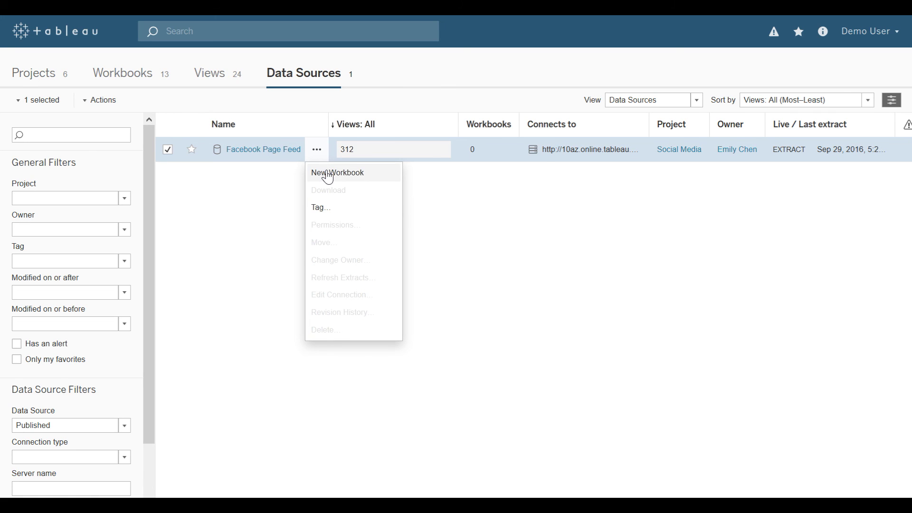